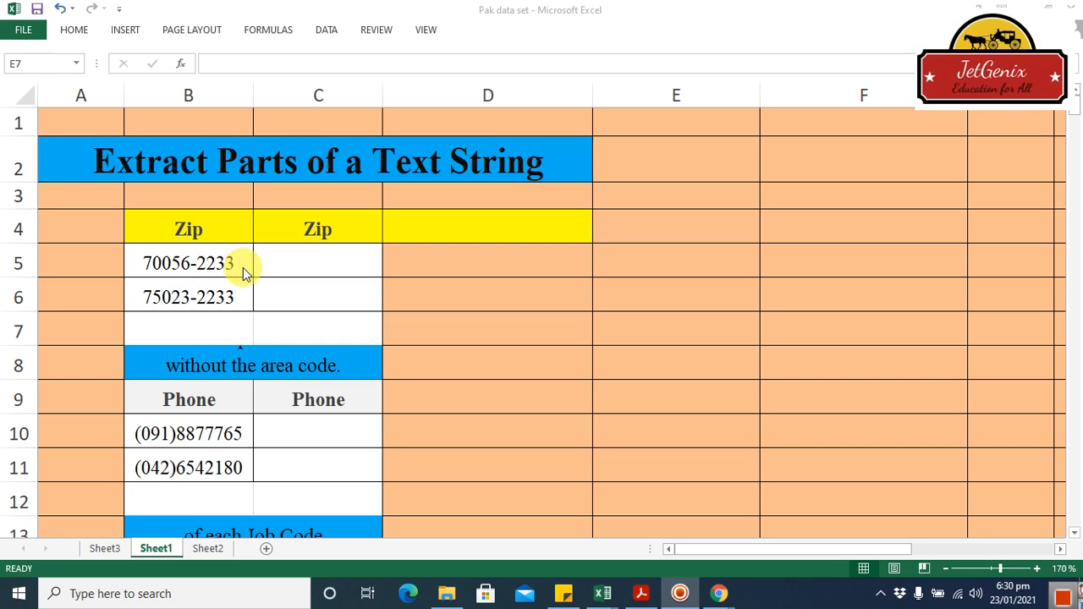
Step: Enter =LEFT(B5,5) in cell C5 to extract the first five characters of the zip code
{"action": "left_click", "coordinate": [311, 264]}
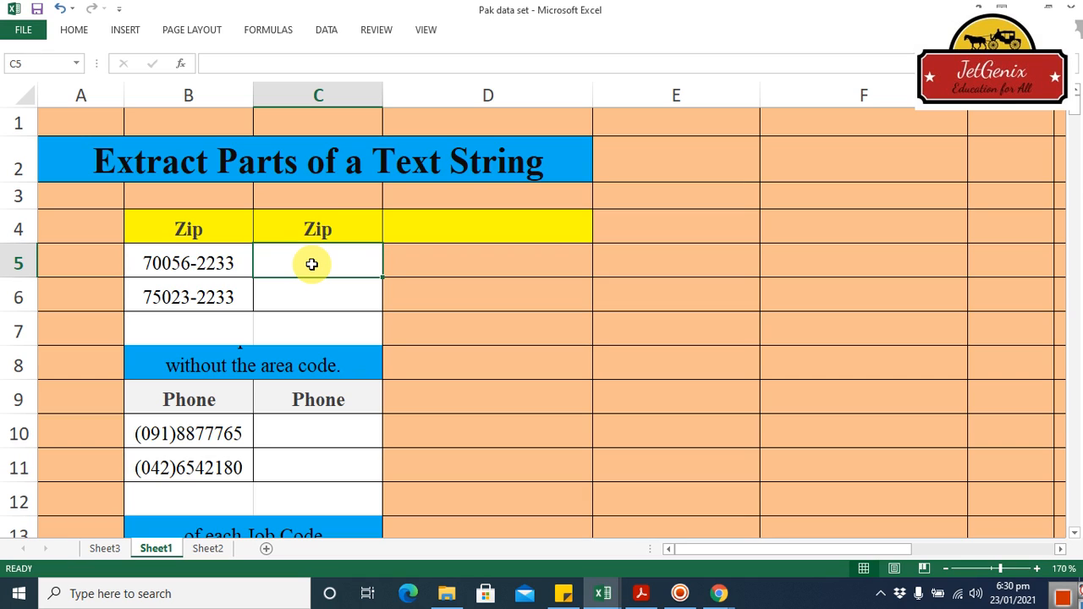
{"action": "type", "text": "="}
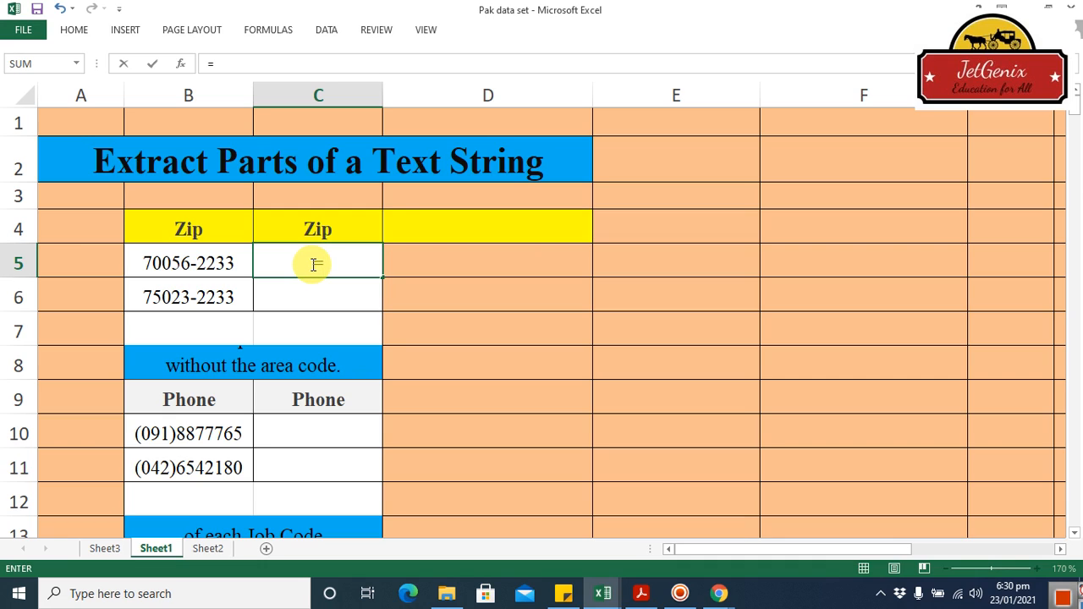
{"action": "type", "text": "lef"}
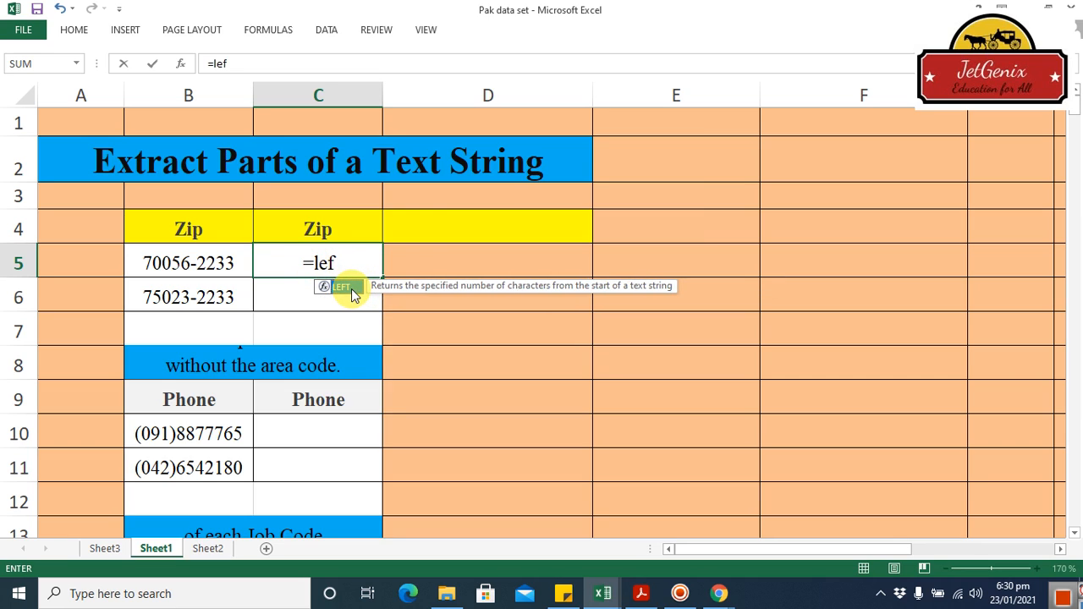
{"action": "double_click", "coordinate": [355, 288]}
{"action": "left_click", "coordinate": [217, 263]}
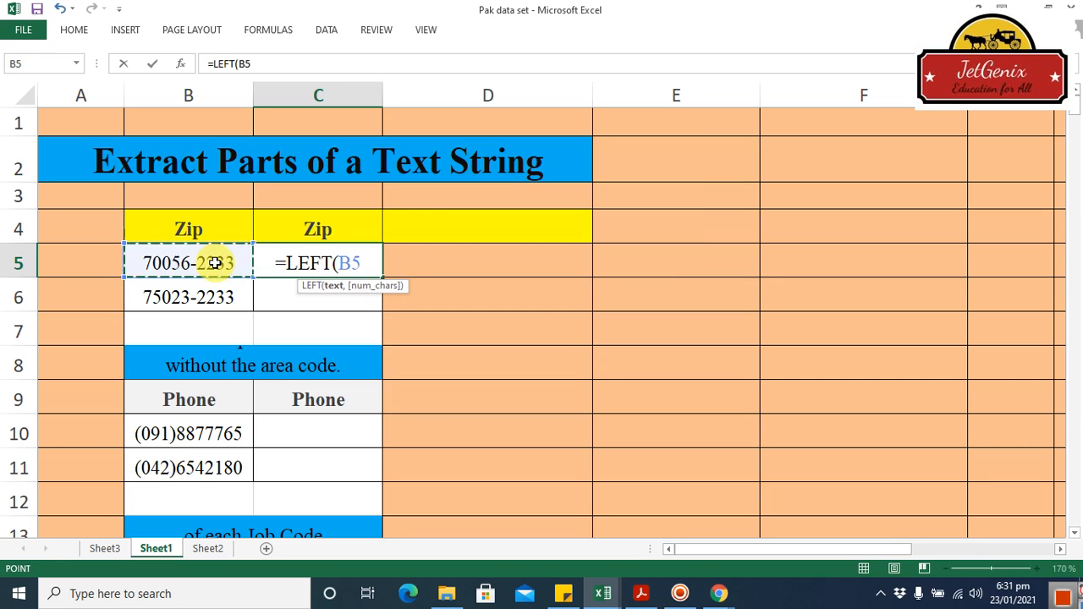
{"action": "type", "text": ","}
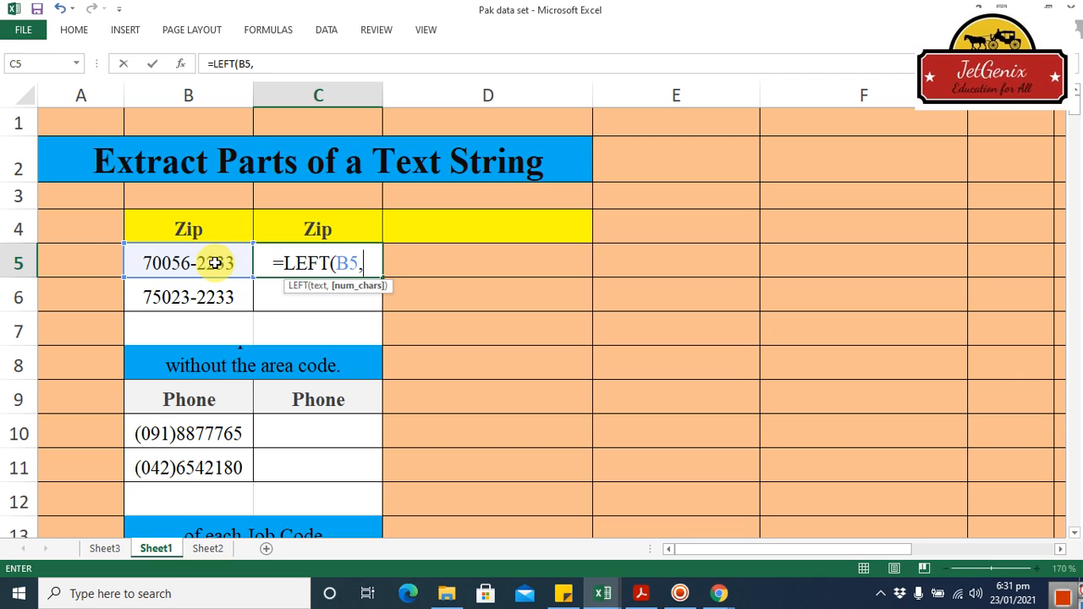
{"action": "type", "text": "5"}
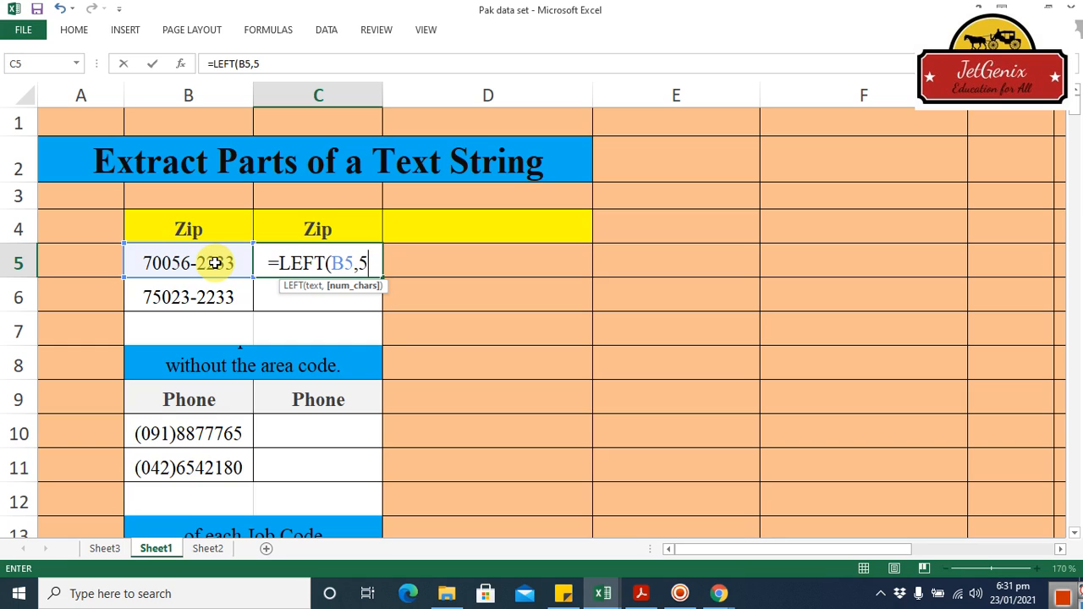
{"action": "type", "text": ")"}
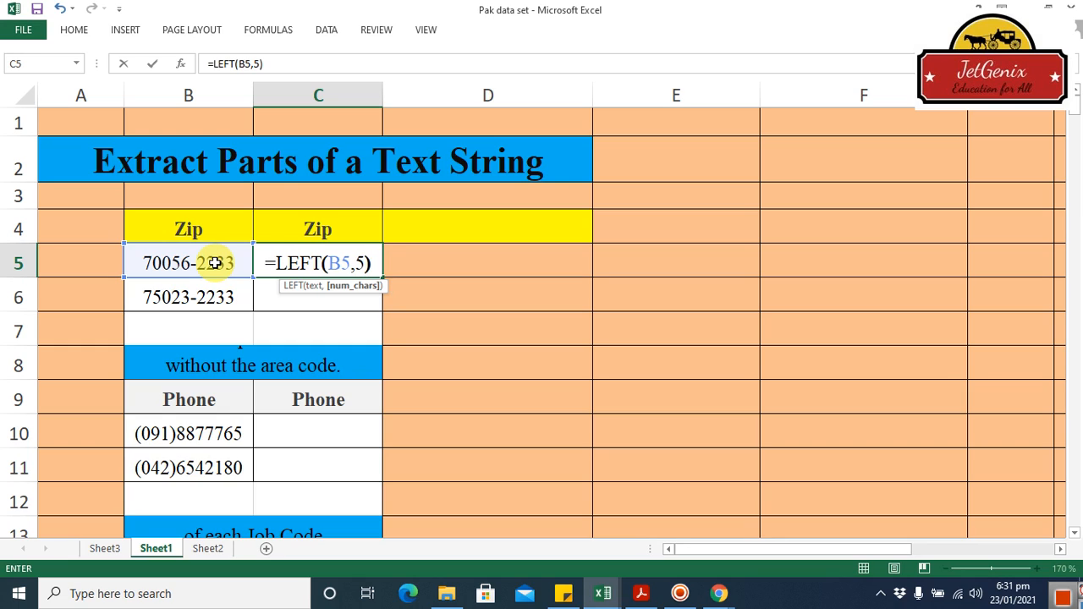
{"action": "key", "text": "Return"}
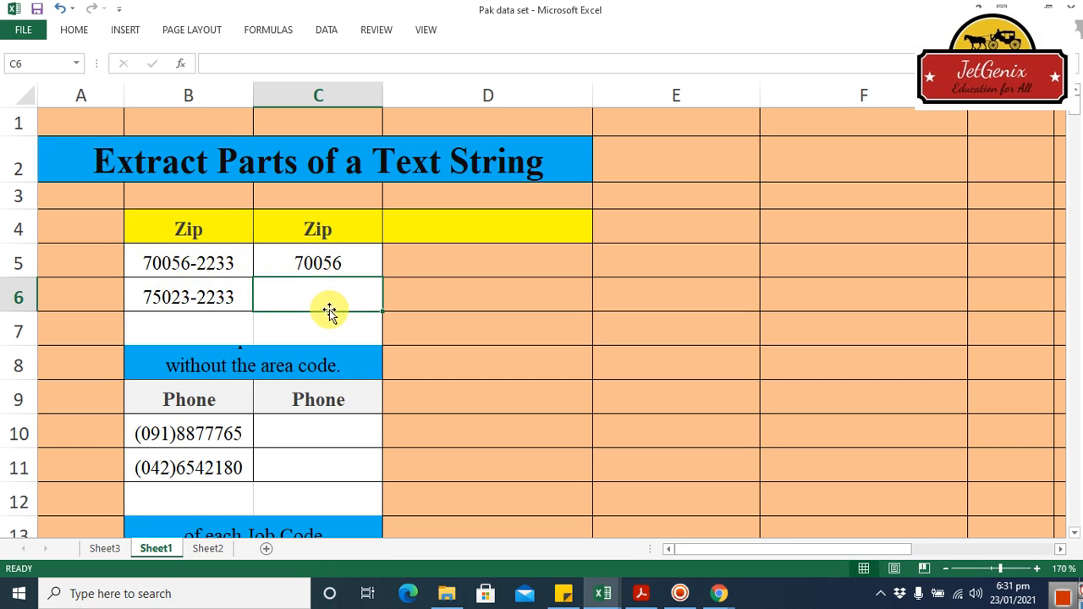
Step: Copy the LEFT formula from C5 down to C6 for the second zip code
{"action": "left_click", "coordinate": [340, 263]}
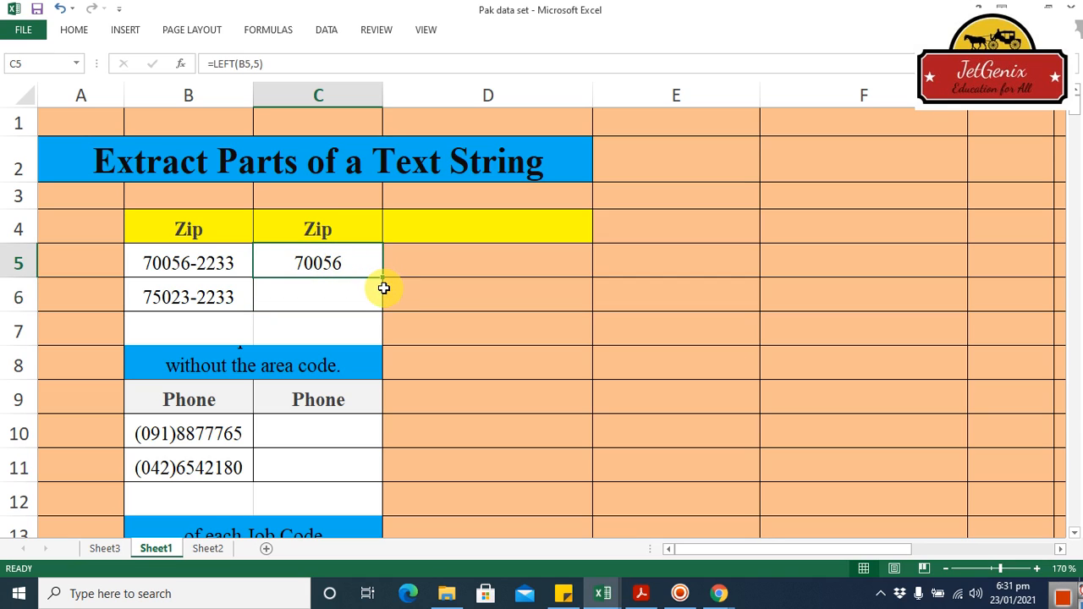
{"action": "left_click_drag", "start_coordinate": [382, 278], "coordinate": [384, 283]}
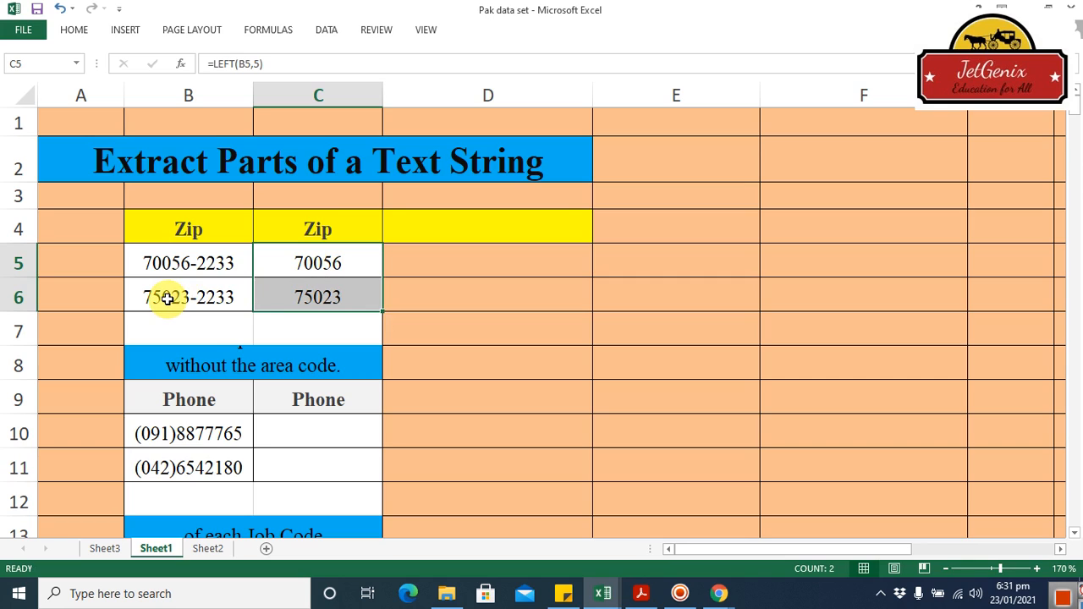
{"action": "left_click", "coordinate": [349, 300]}
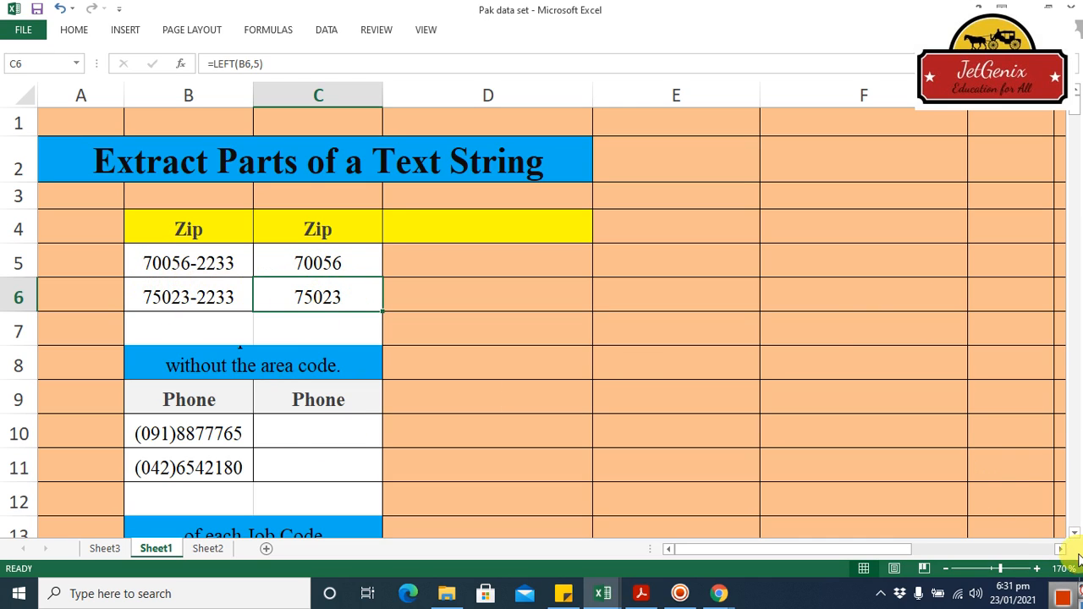
Step: Enter =RIGHT(B10,7) in cell C10 to extract the phone number without its area code
{"action": "scroll", "coordinate": [1074, 533], "scroll_direction": "down", "scroll_amount": 4}
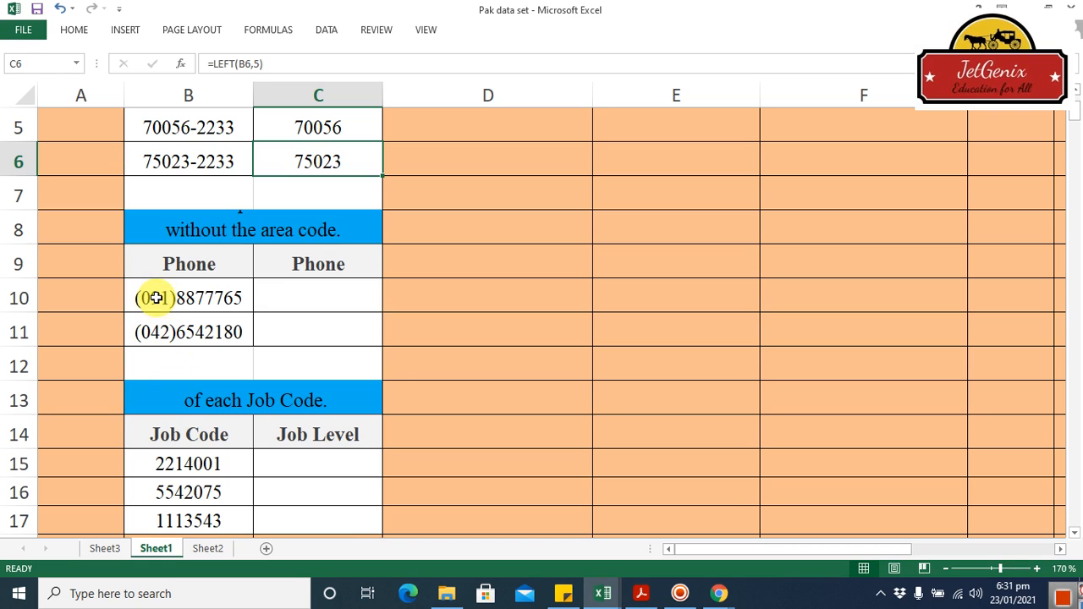
{"action": "left_click", "coordinate": [294, 304]}
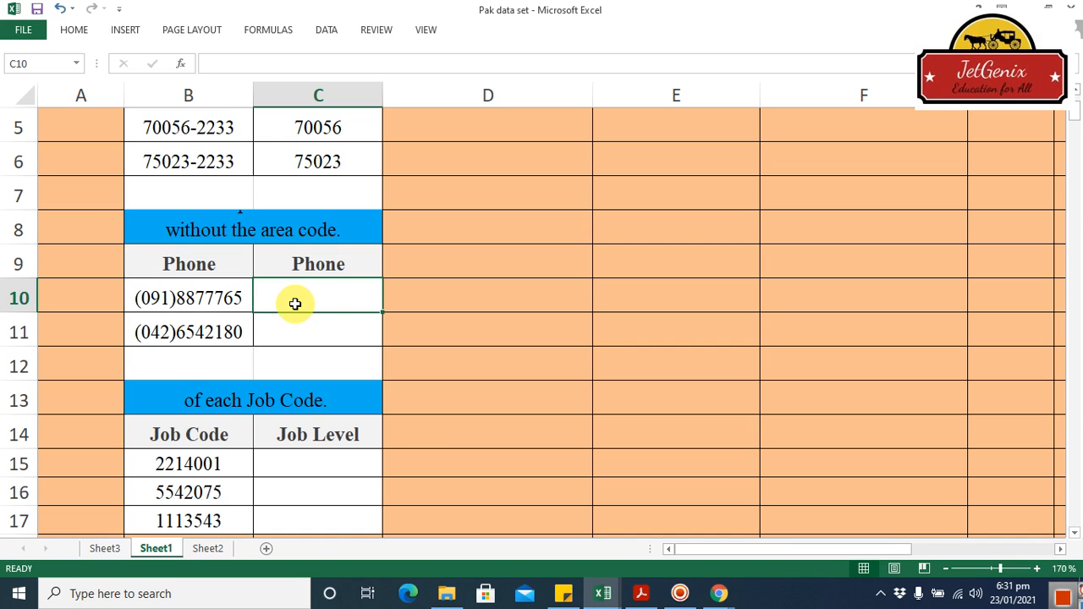
{"action": "type", "text": "="}
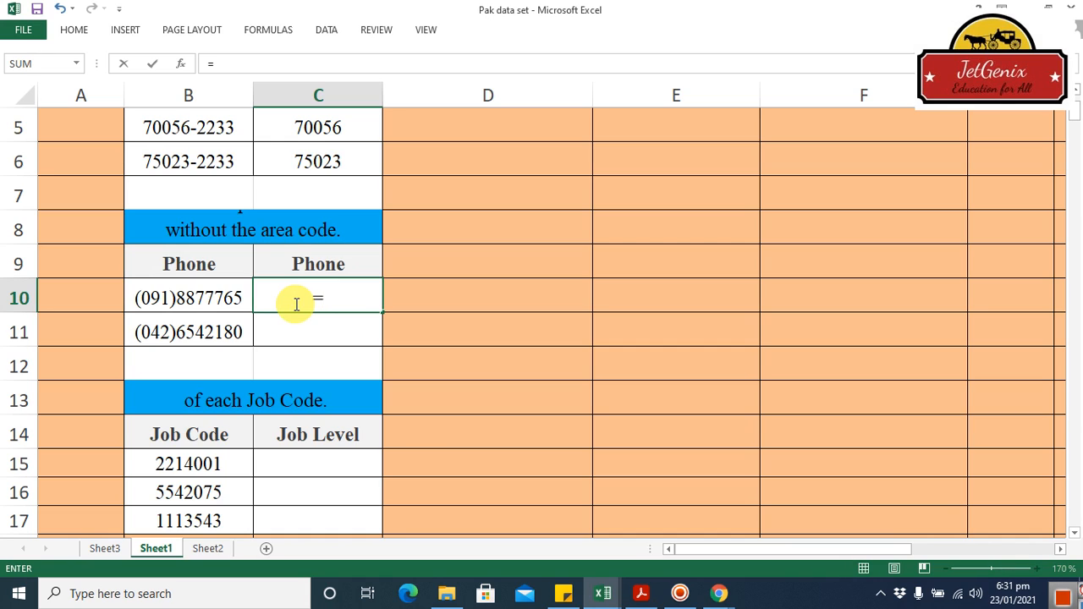
{"action": "type", "text": "ri"}
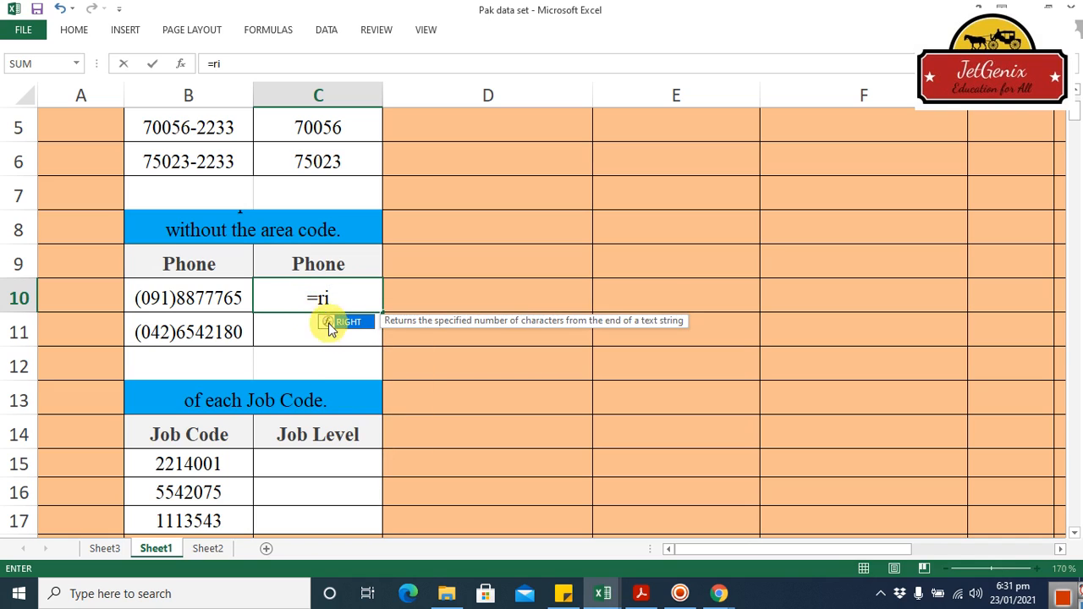
{"action": "double_click", "coordinate": [356, 322]}
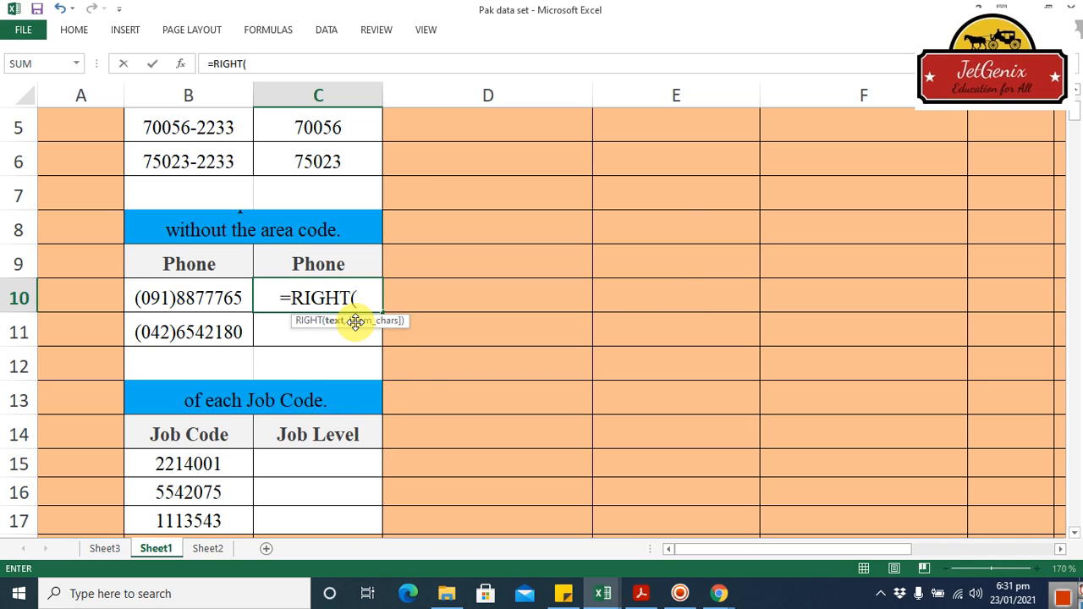
{"action": "left_click", "coordinate": [207, 298]}
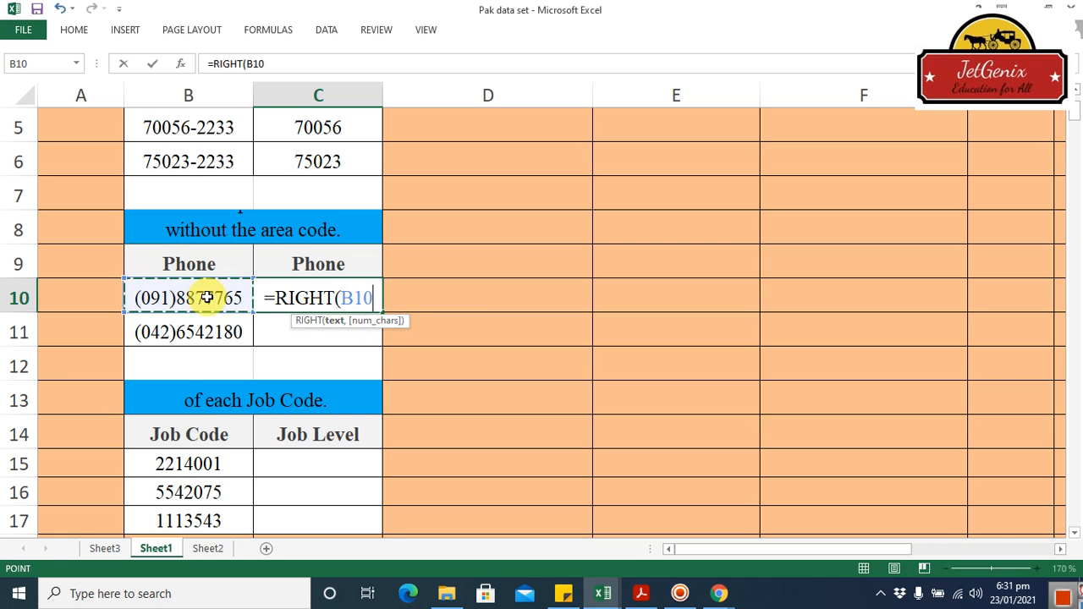
{"action": "type", "text": ","}
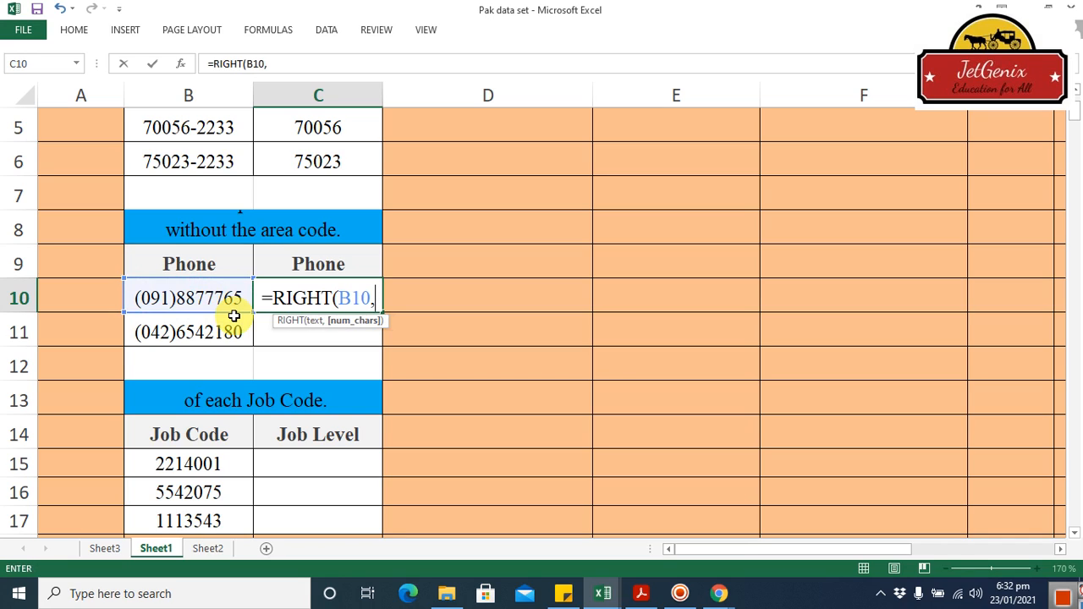
{"action": "type", "text": "7"}
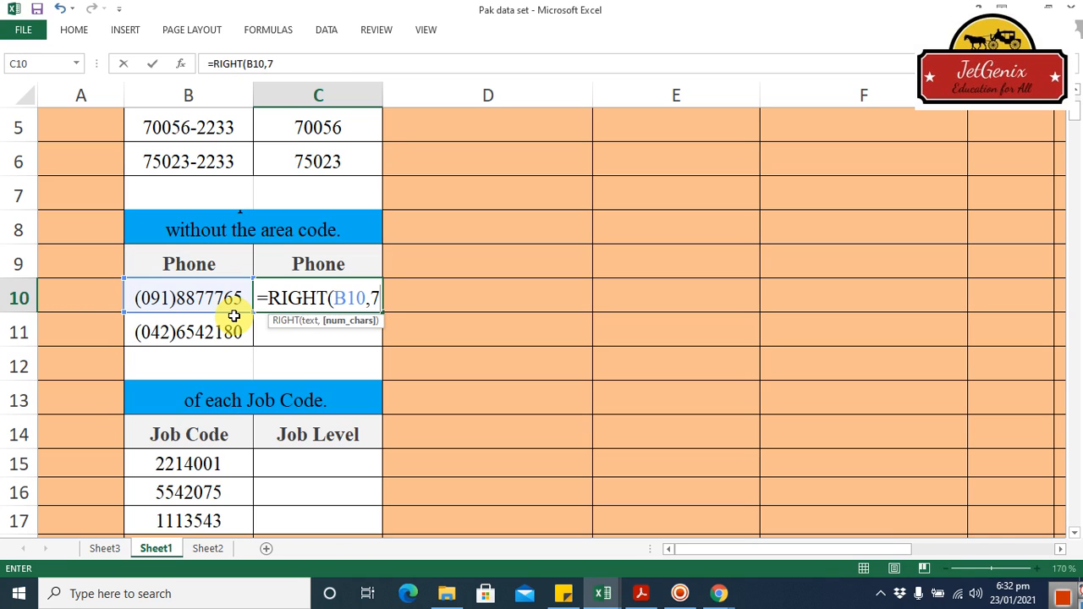
{"action": "type", "text": ")"}
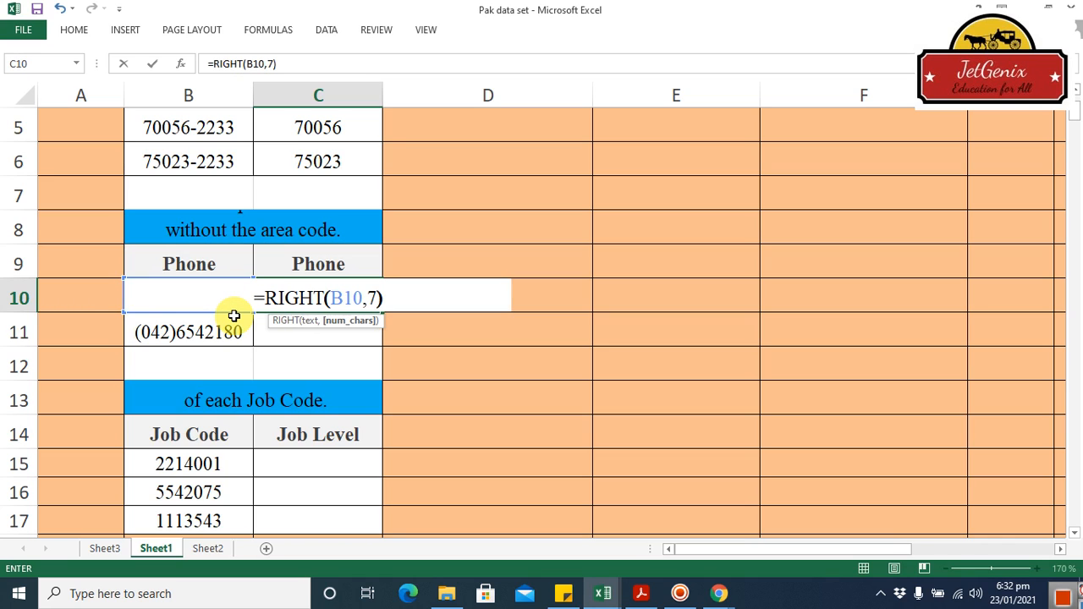
{"action": "key", "text": "Return"}
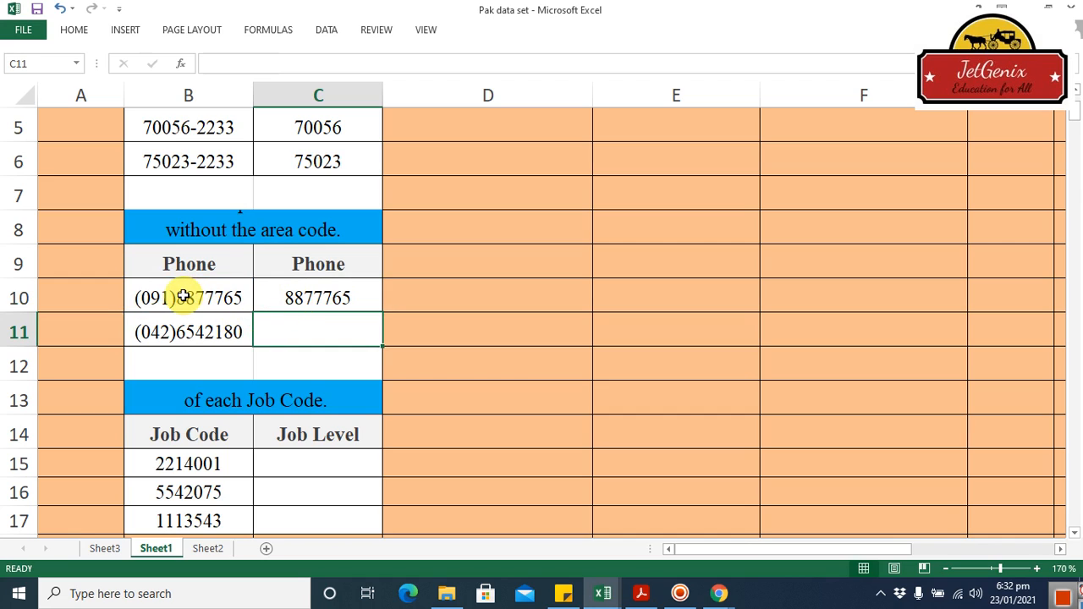
Step: Fill the RIGHT formula from C10 down to C11 for the second phone number
{"action": "left_click", "coordinate": [329, 298]}
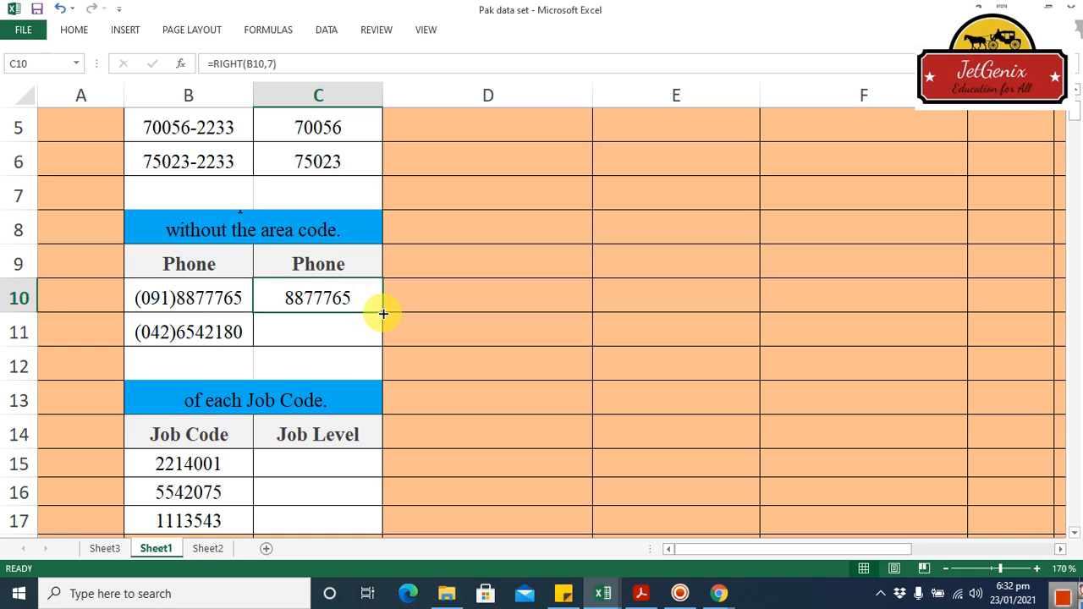
{"action": "left_click_drag", "start_coordinate": [383, 314], "coordinate": [387, 317]}
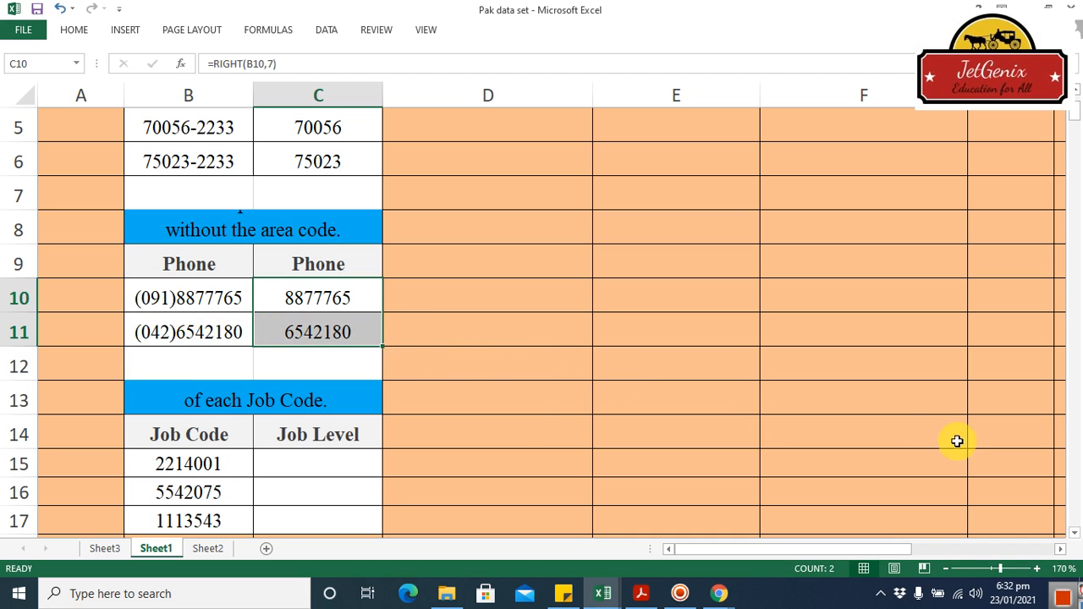
Step: Enter =MID(B15,4,1) in cell C15 to extract the job level from the fourth character of the job code
{"action": "left_click", "coordinate": [1074, 535]}
{"action": "left_click", "coordinate": [1075, 535]}
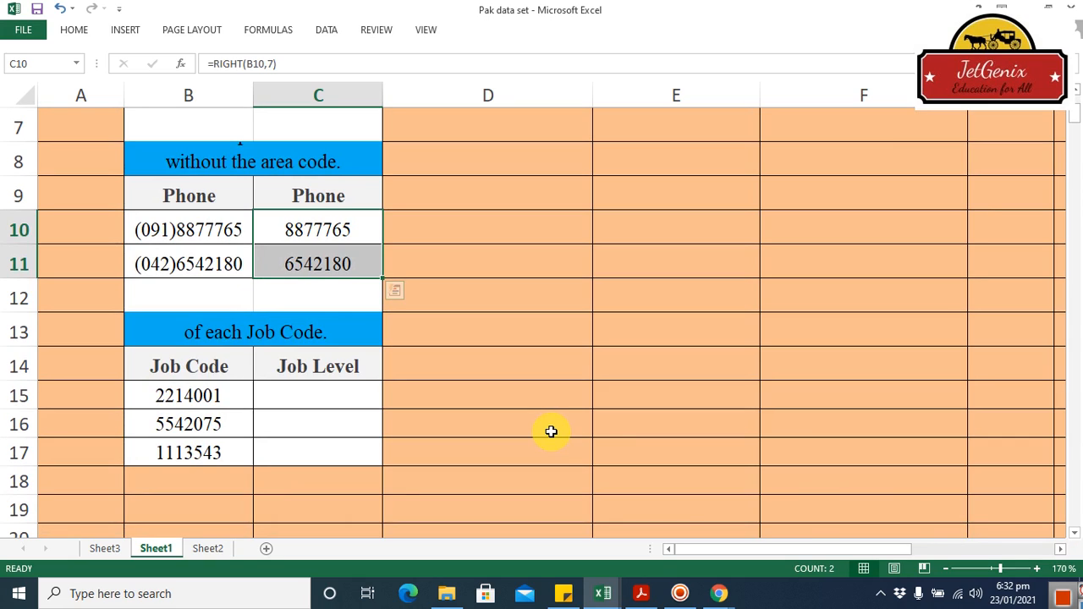
{"action": "left_click", "coordinate": [321, 397]}
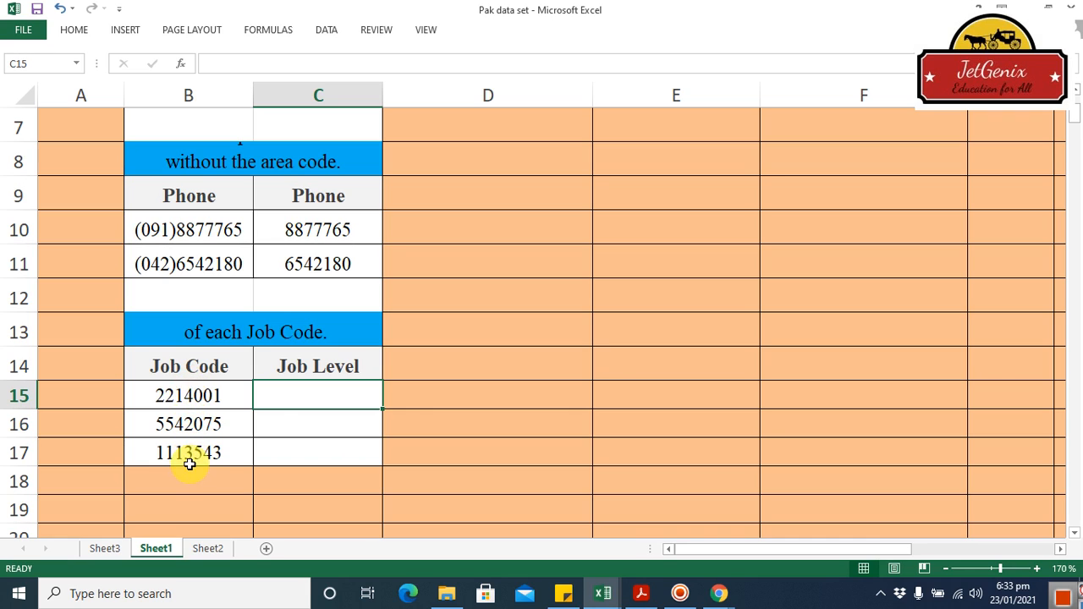
{"action": "left_click", "coordinate": [291, 399]}
{"action": "type", "text": "="}
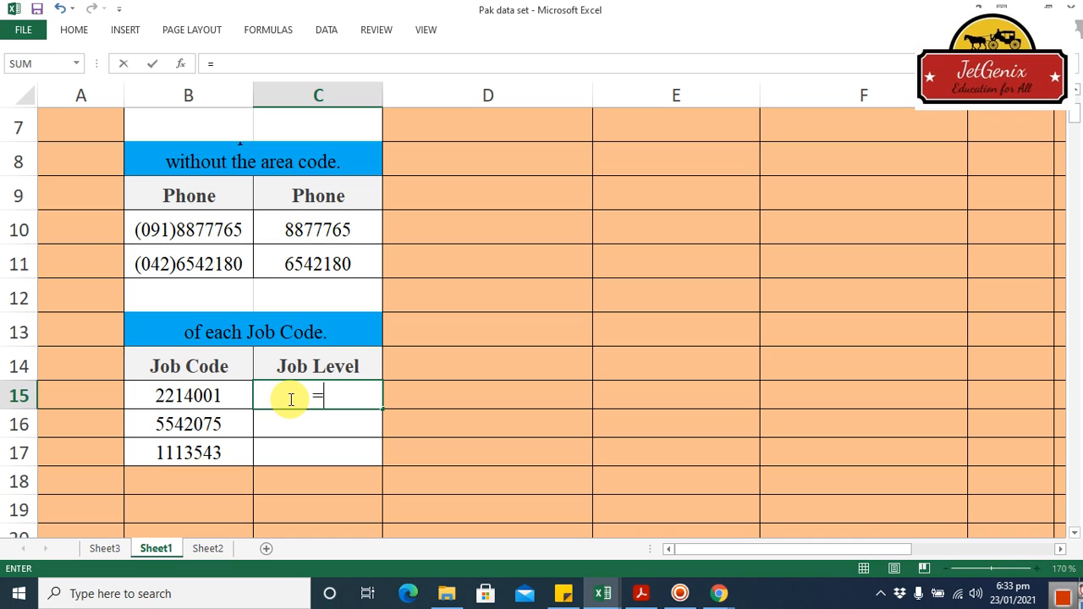
{"action": "type", "text": "mid"}
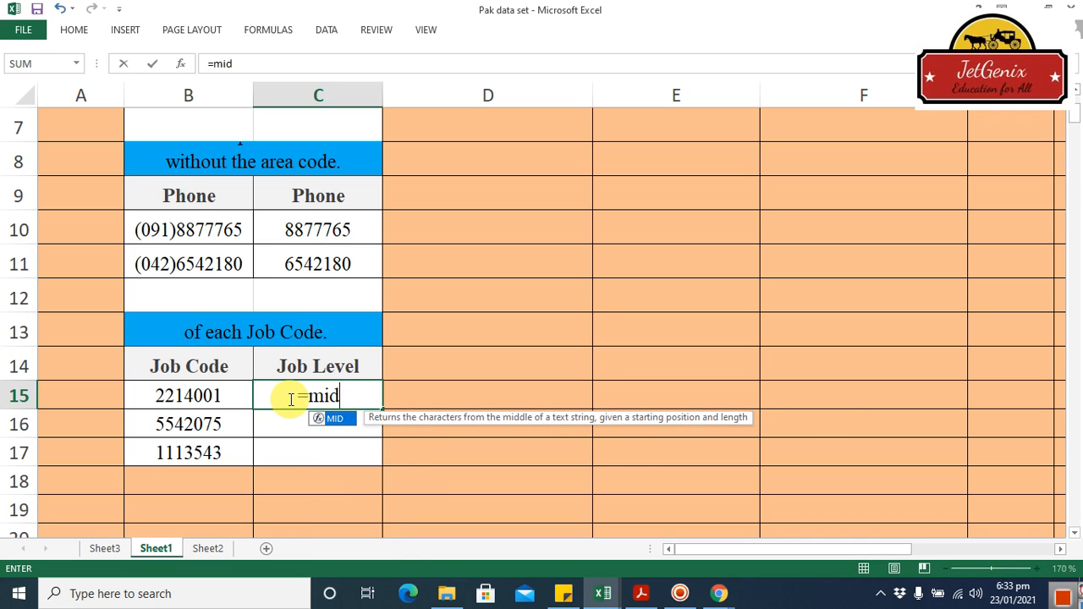
{"action": "double_click", "coordinate": [342, 416]}
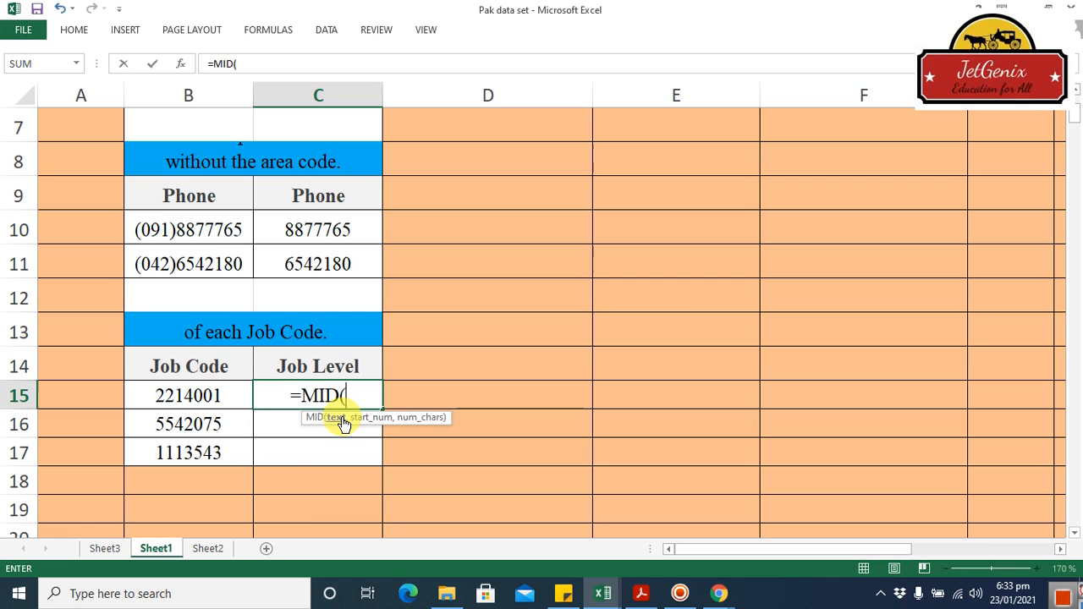
{"action": "left_click", "coordinate": [210, 395]}
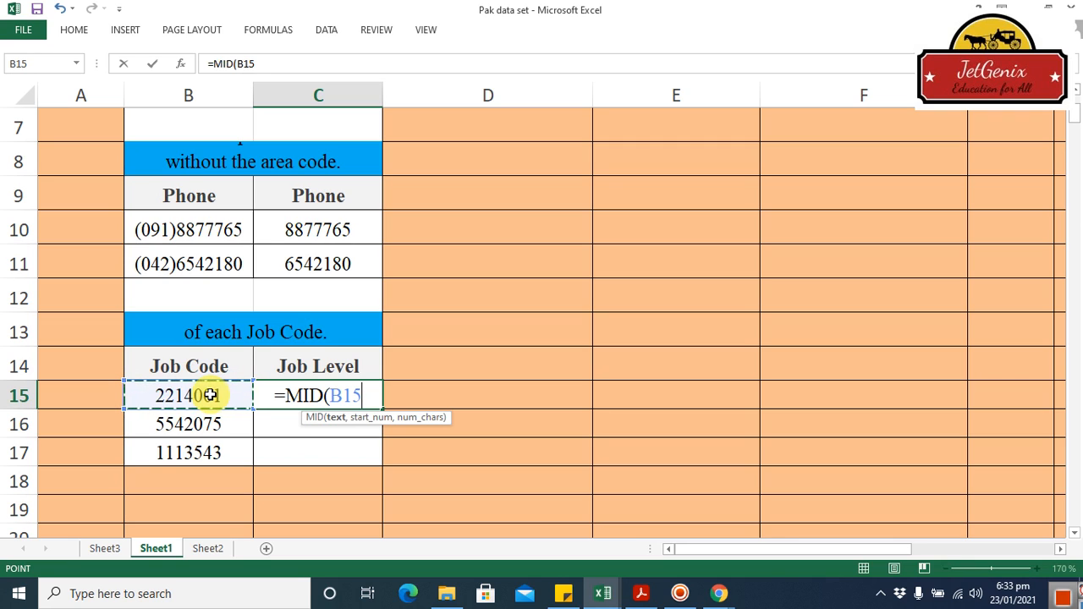
{"action": "type", "text": ","}
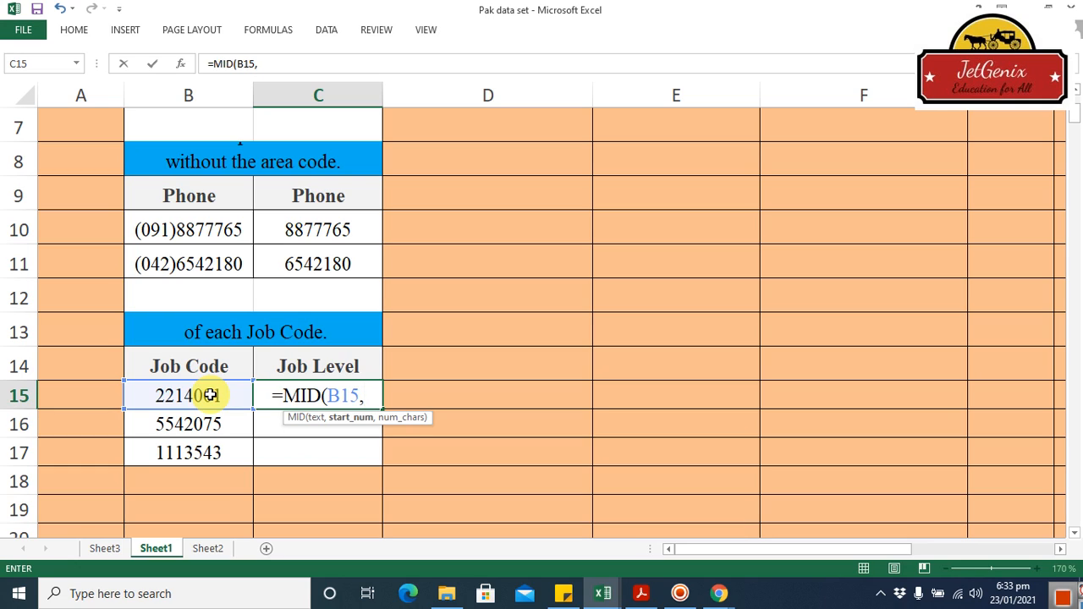
{"action": "type", "text": "4"}
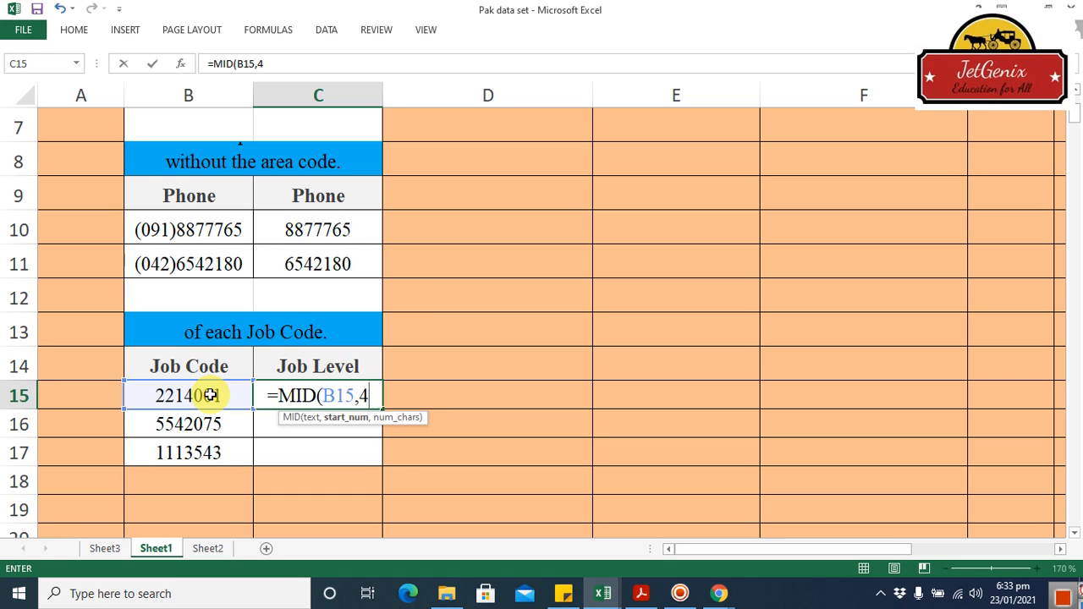
{"action": "type", "text": ","}
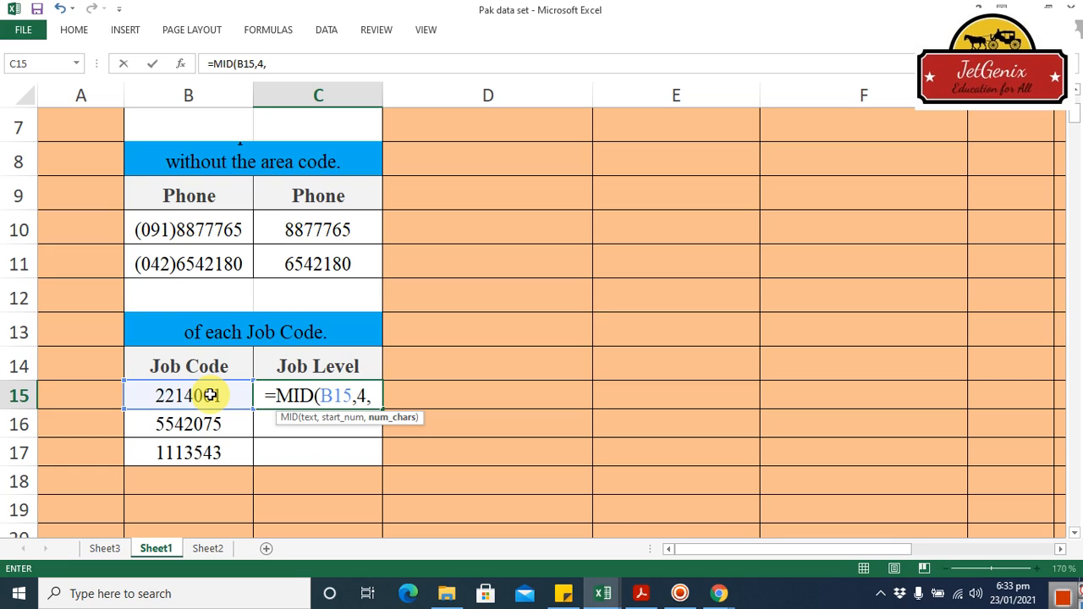
{"action": "type", "text": "1"}
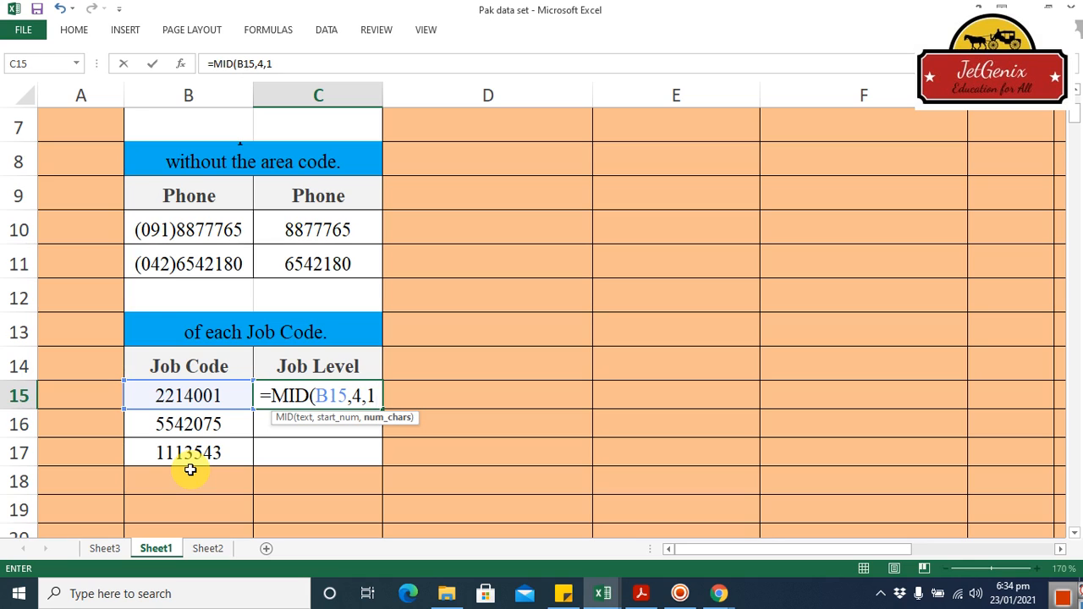
{"action": "type", "text": ")"}
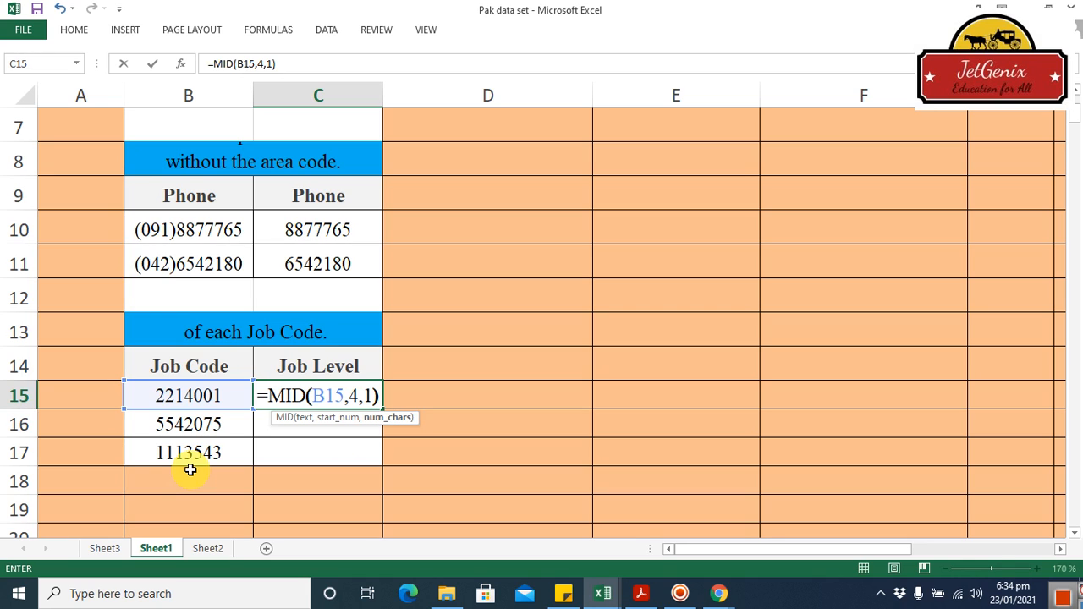
{"action": "key", "text": "Return"}
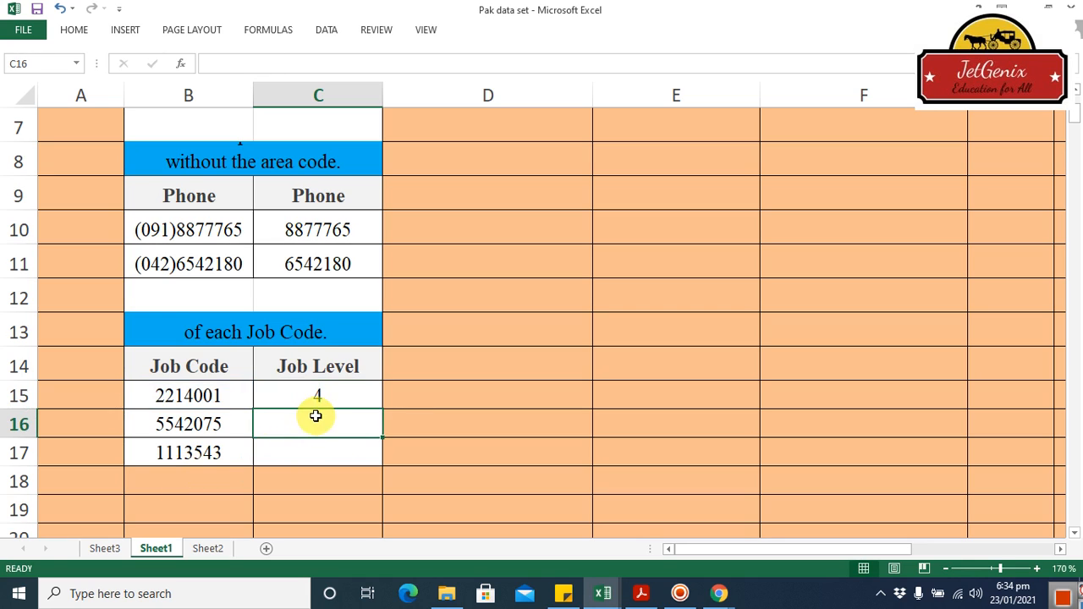
Step: Fill the MID formula from C15 down through C17 for the remaining job codes
{"action": "left_click", "coordinate": [313, 399]}
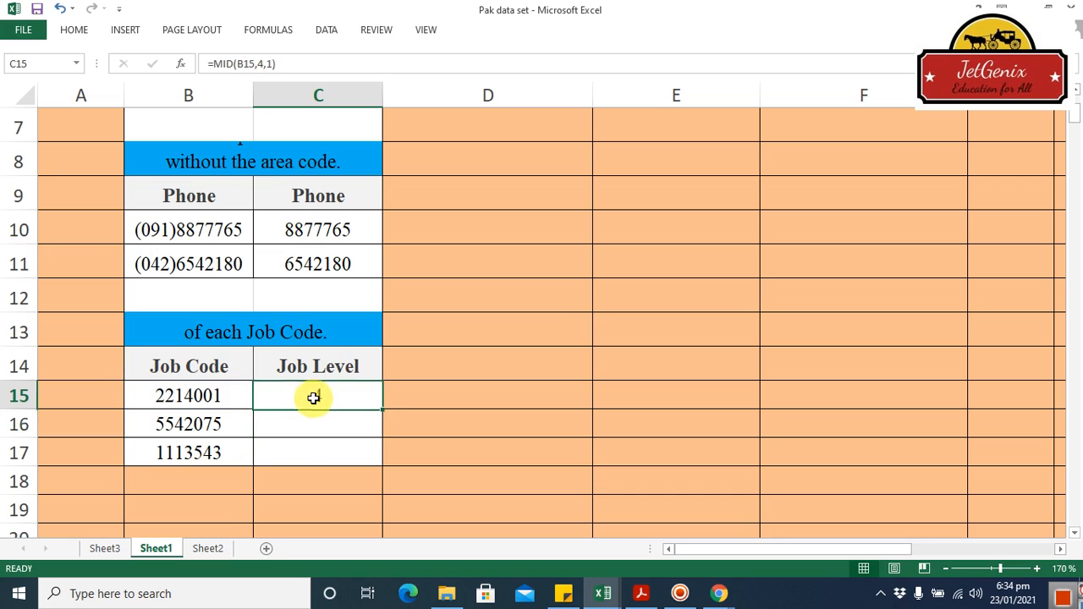
{"action": "double_click", "coordinate": [383, 410]}
{"action": "left_click", "coordinate": [464, 419]}
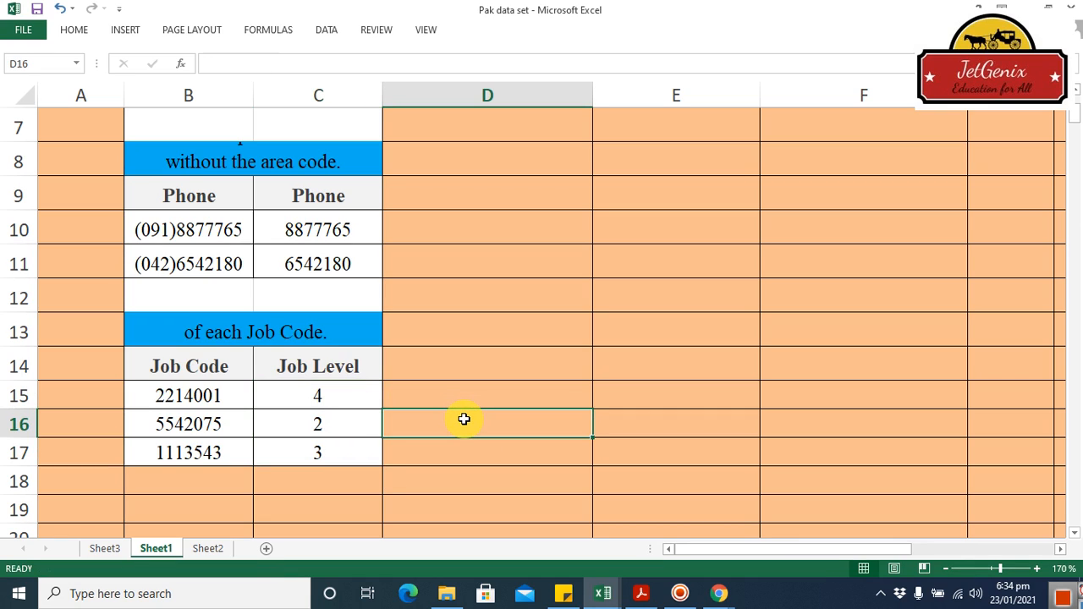